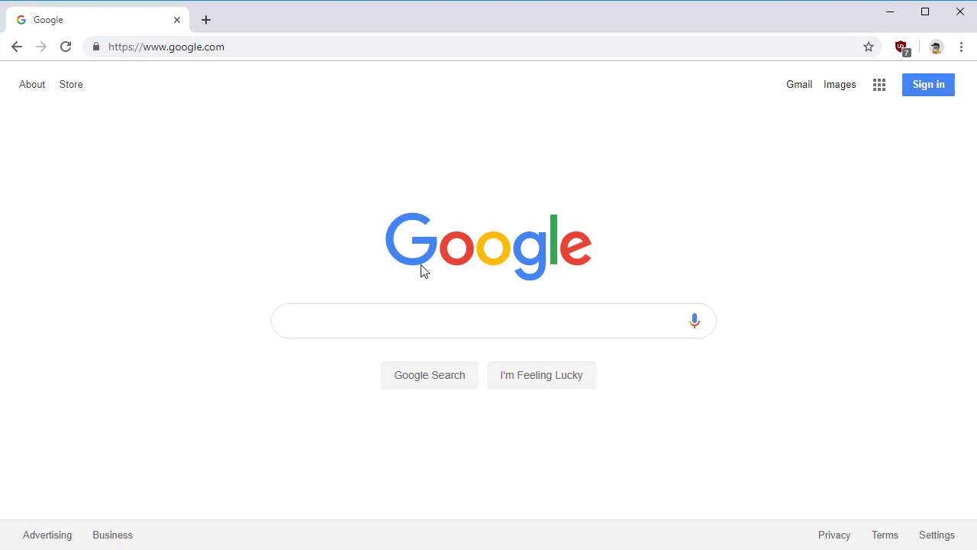
Open Google's cached copy of the site by searching for cache:osintcurio.us
type("ache")
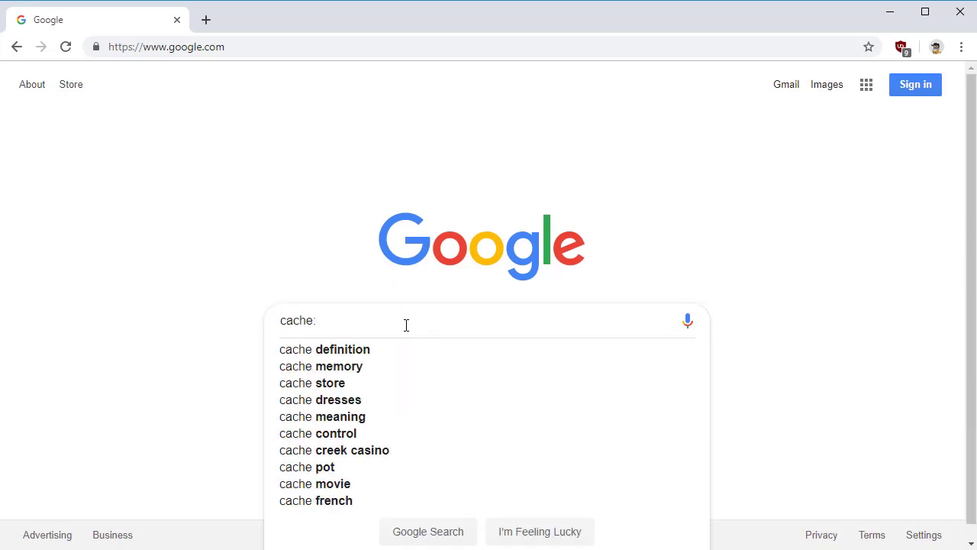
type(":osintcurio.us")
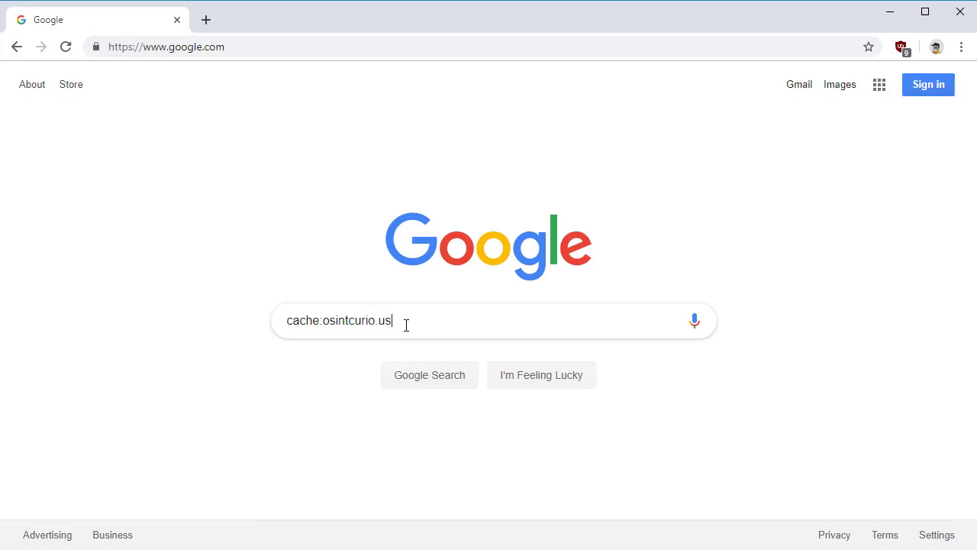
key("Return")
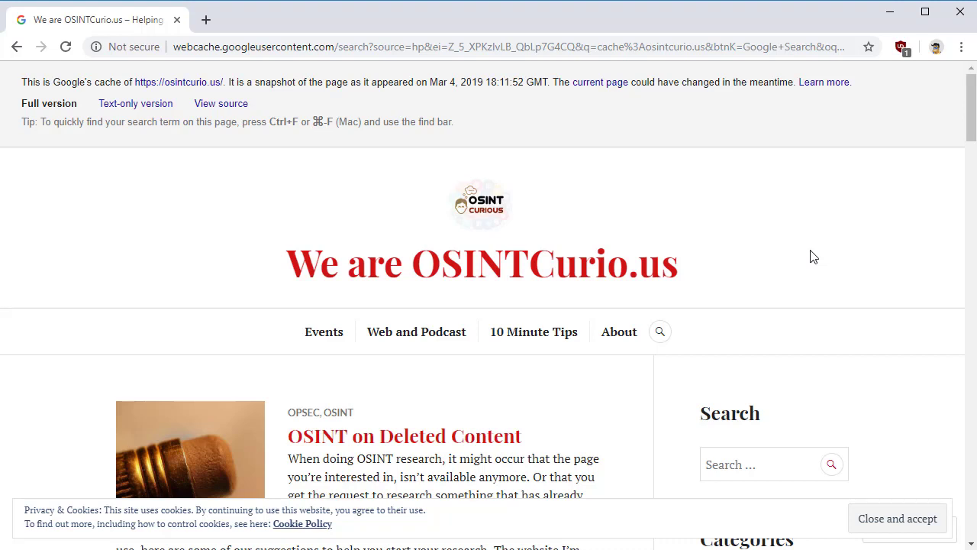
Open the developer tools' network monitor, reload the cached page to record its requests, and hide the timeline overview
key("ctrl+shift+i")
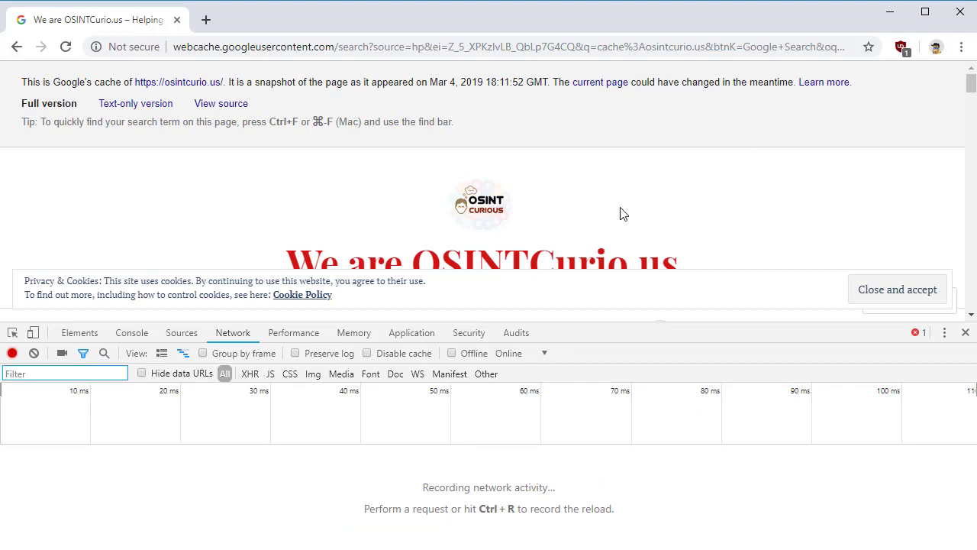
left_click(226, 338)
left_click(65, 47)
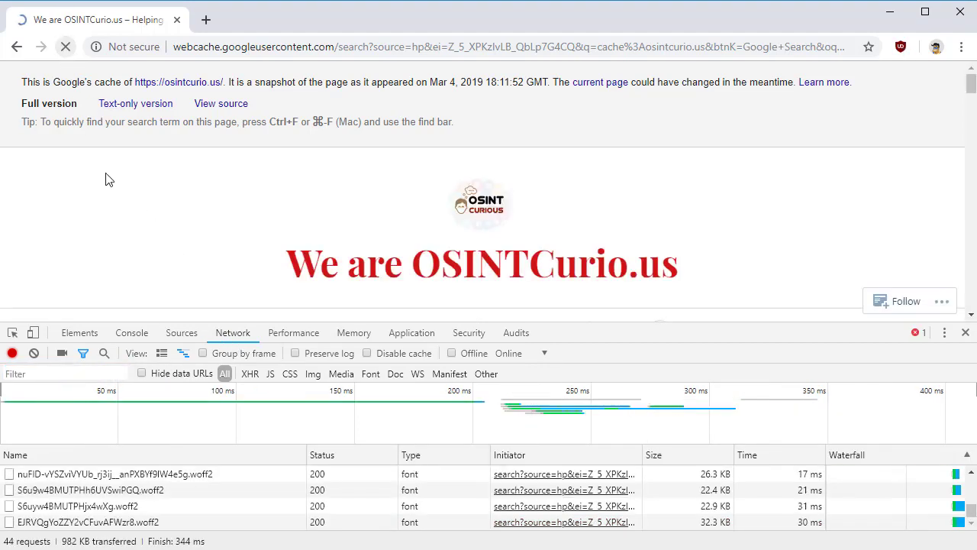
left_click(183, 354)
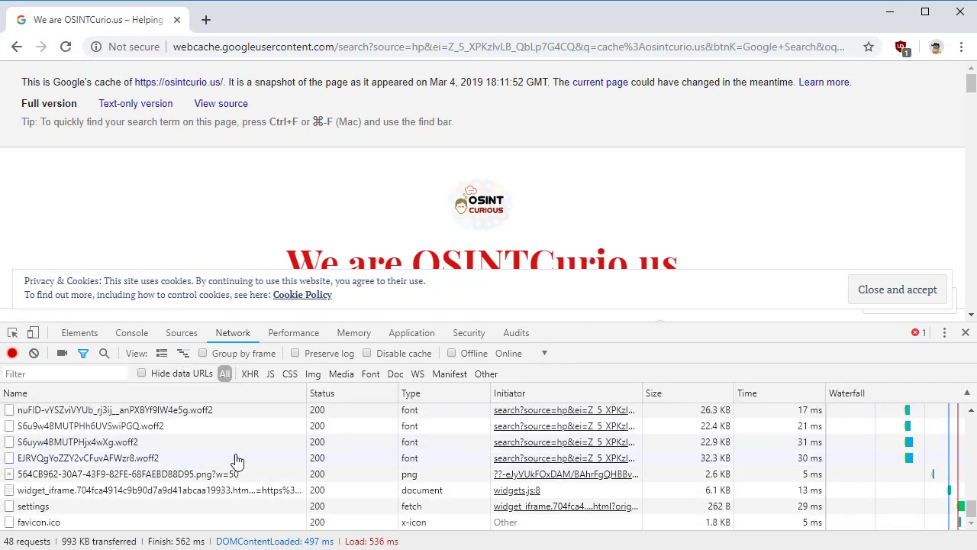
Add a Domain column to the network request list, widen it, and sort the requests by domain
right_click(108, 390)
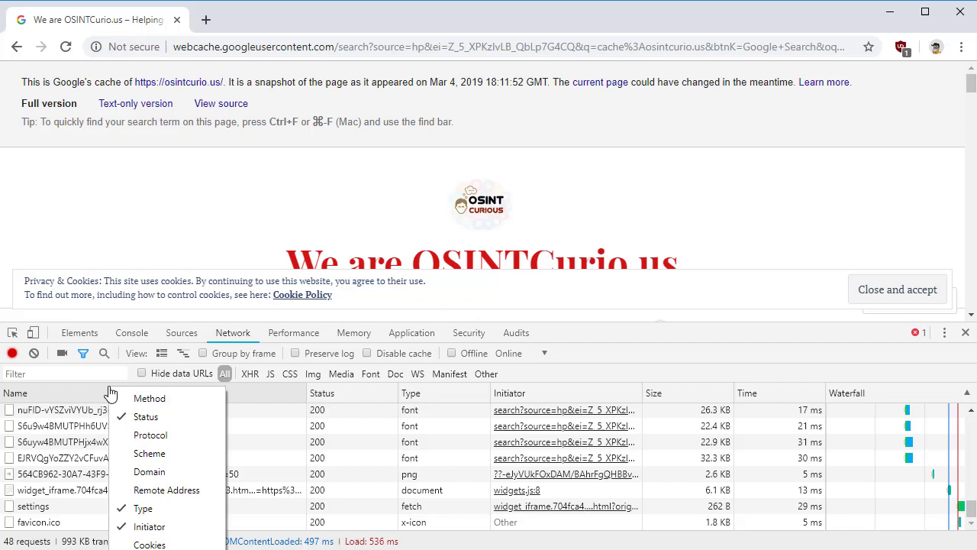
left_click(150, 472)
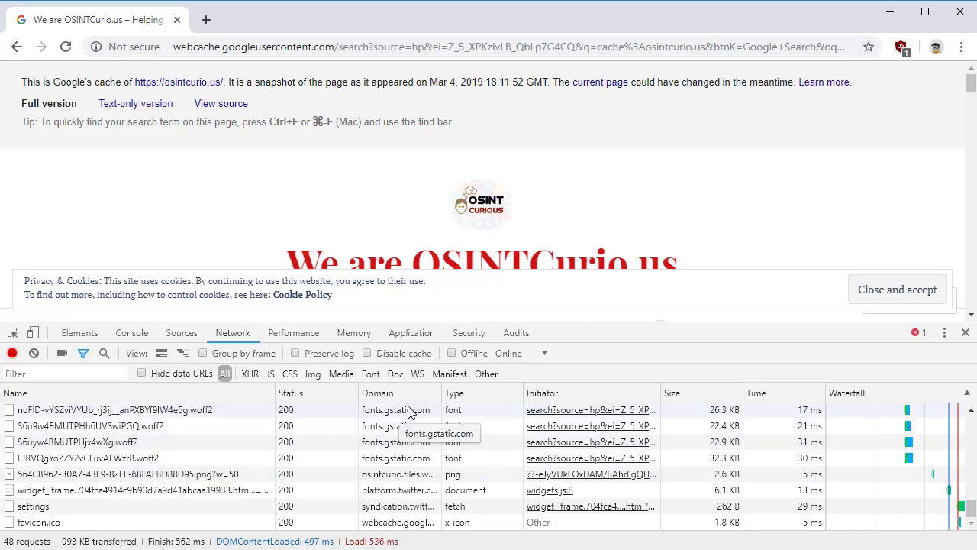
left_click_drag(442, 392, 510, 393)
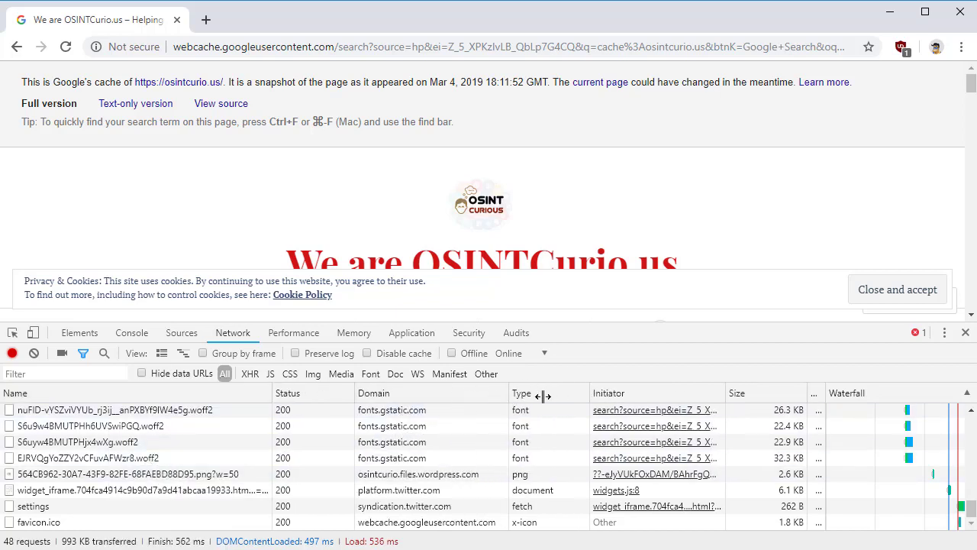
left_click(424, 395)
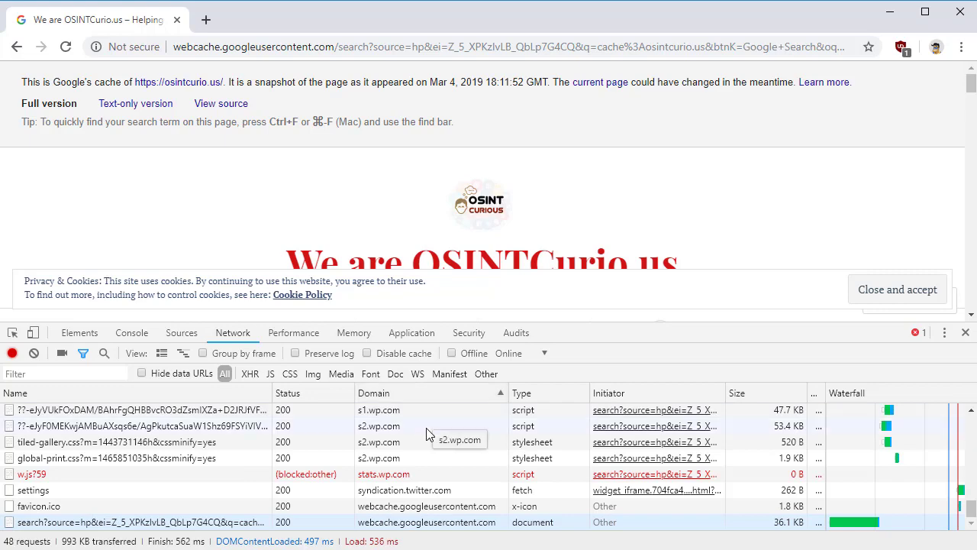
Examine the domains that the cached page's requests are sent to throughout the sorted request list
scroll(422, 438, "up", 3)
scroll(422, 438, "up", 6)
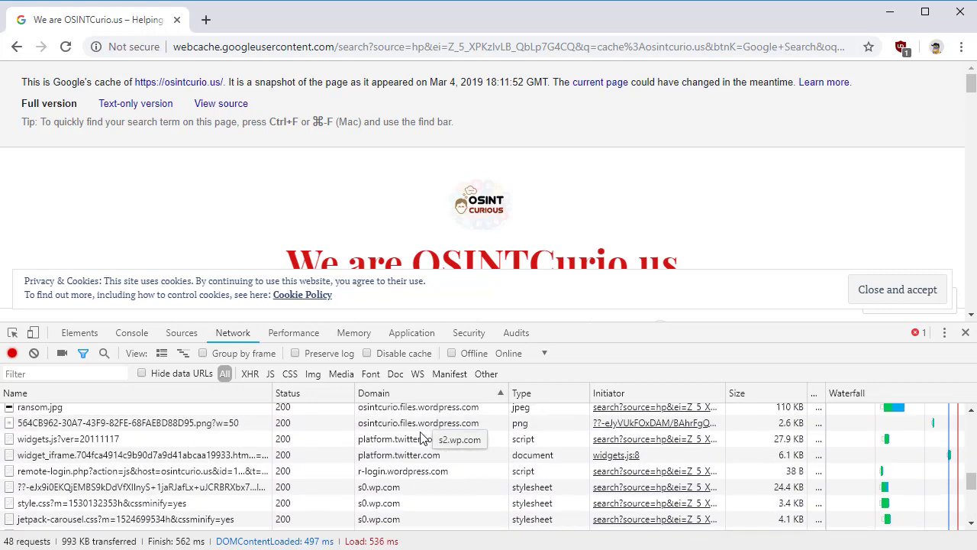
scroll(422, 438, "up", 5)
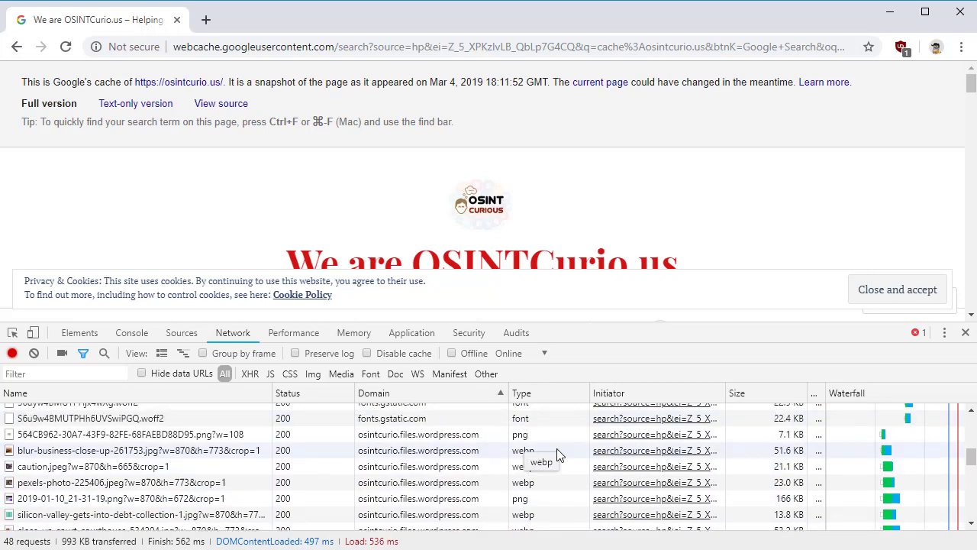
scroll(563, 458, "up", 5)
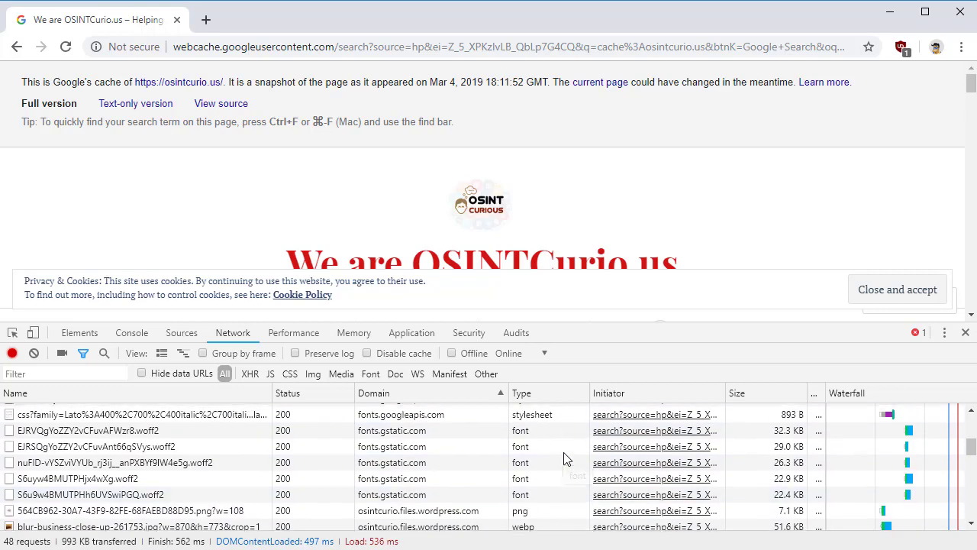
scroll(567, 458, "up", 3)
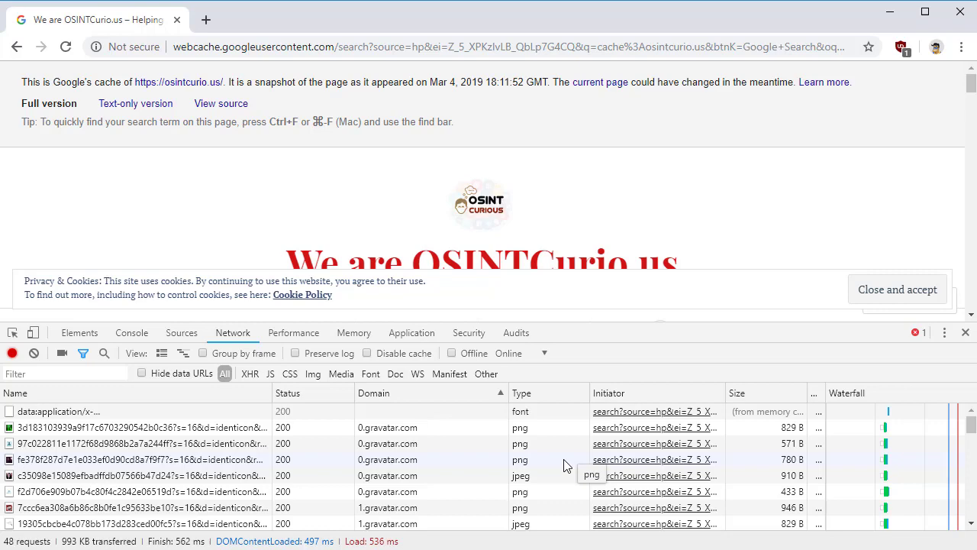
scroll(534, 458, "down", 8)
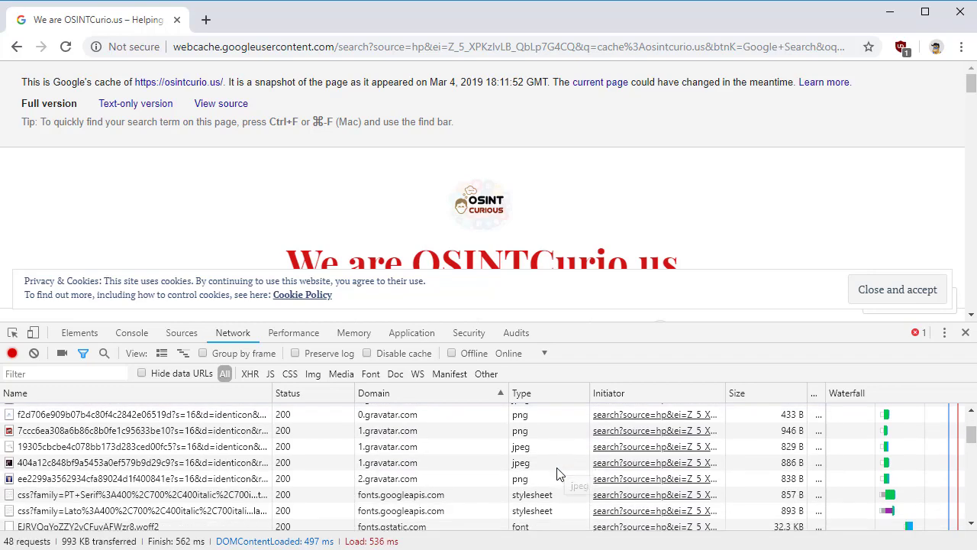
scroll(507, 450, "down", 1)
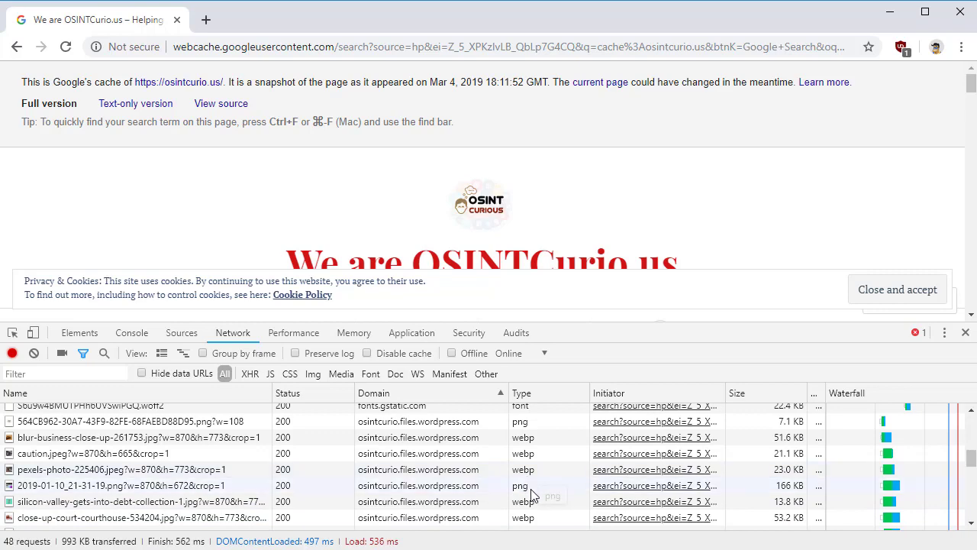
scroll(532, 479, "down", 5)
scroll(546, 457, "down", 6)
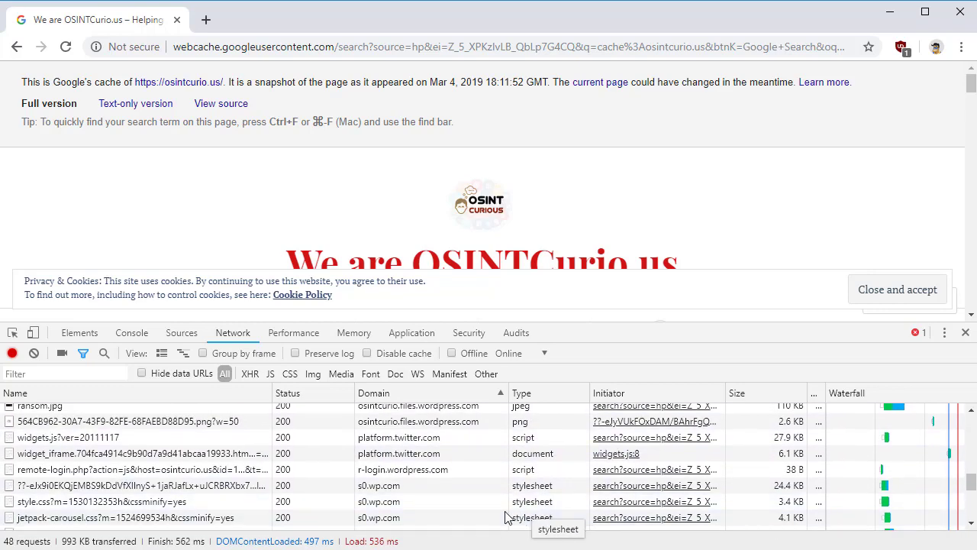
scroll(451, 477, "down", 3)
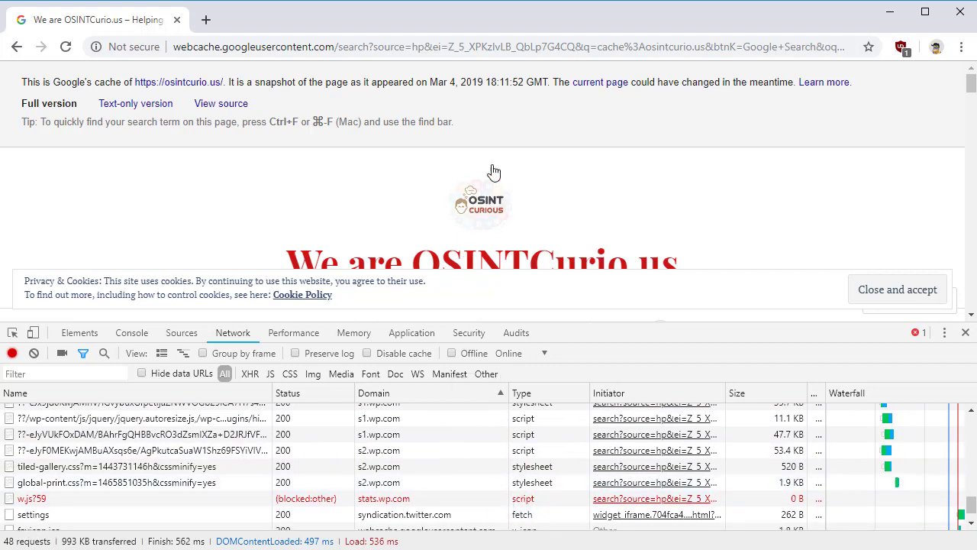
Append &strip=1 to the end of the cached page's URL and load the text-only version
left_click(611, 47)
key("End")
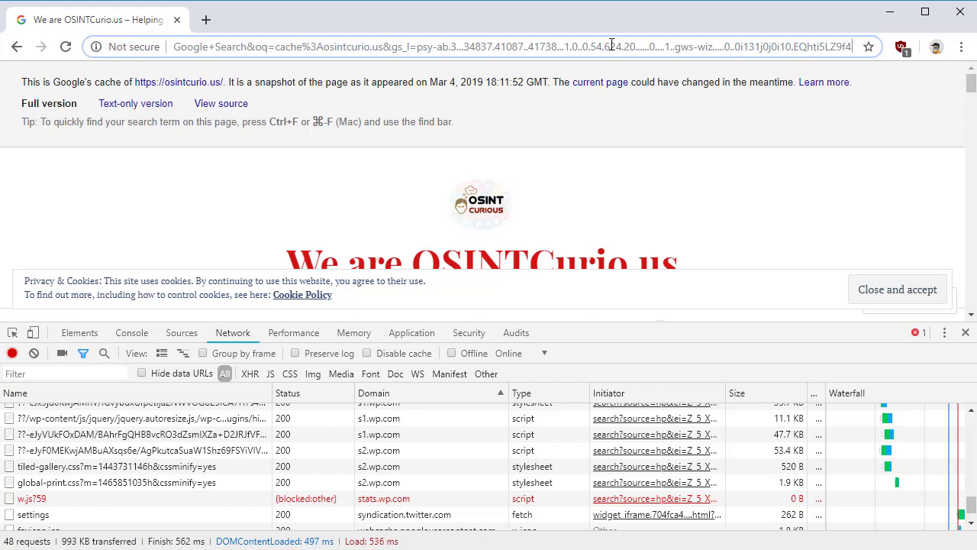
type("&")
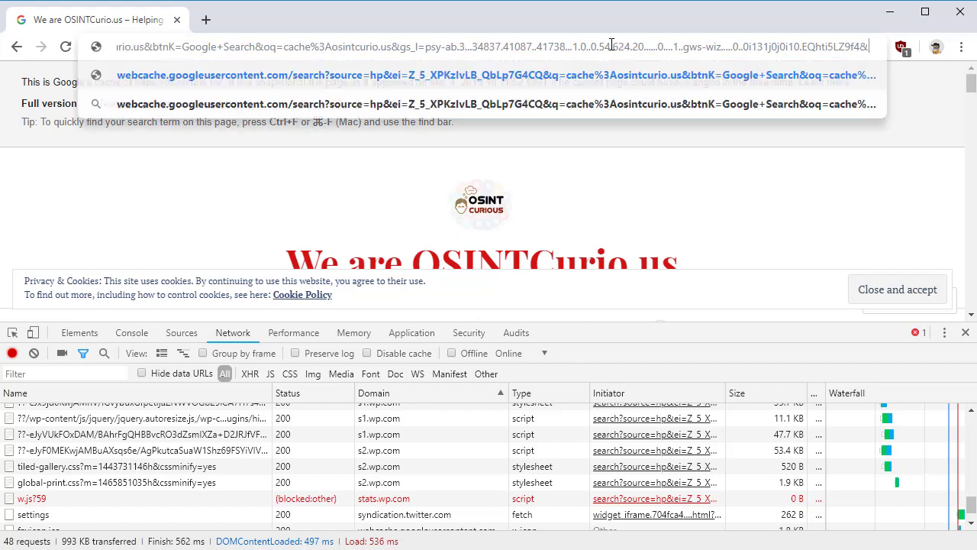
type("strip=1")
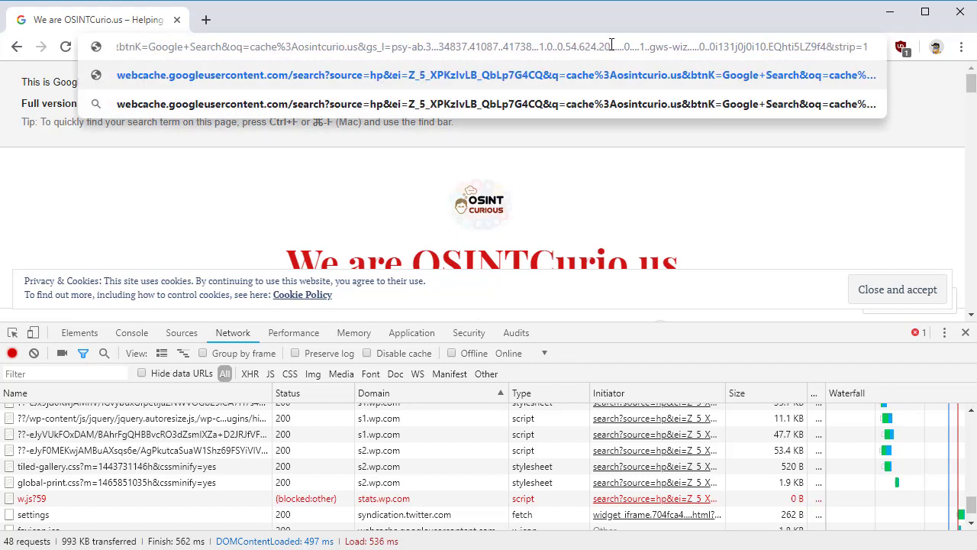
key("Return")
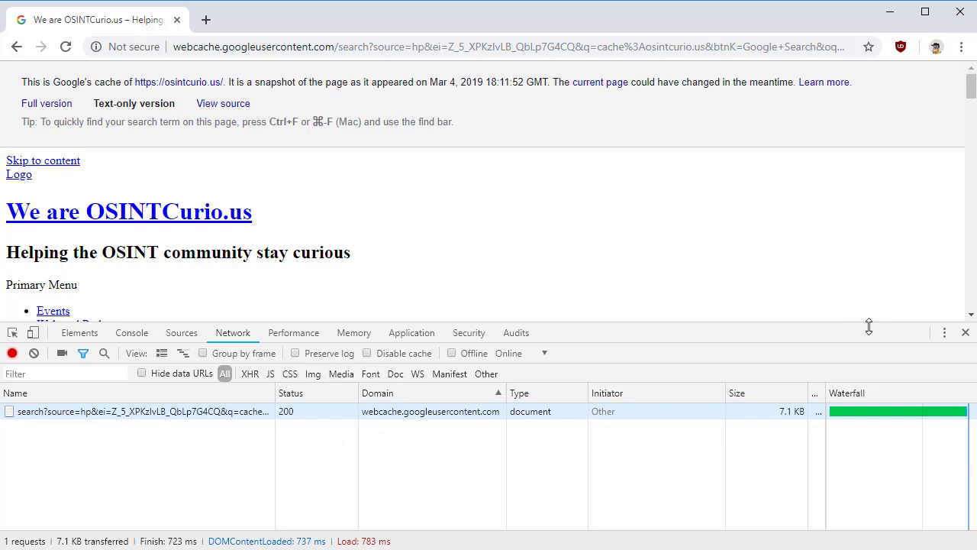
Close the developer tools and look through the posts on the text-only cached page
left_click(966, 332)
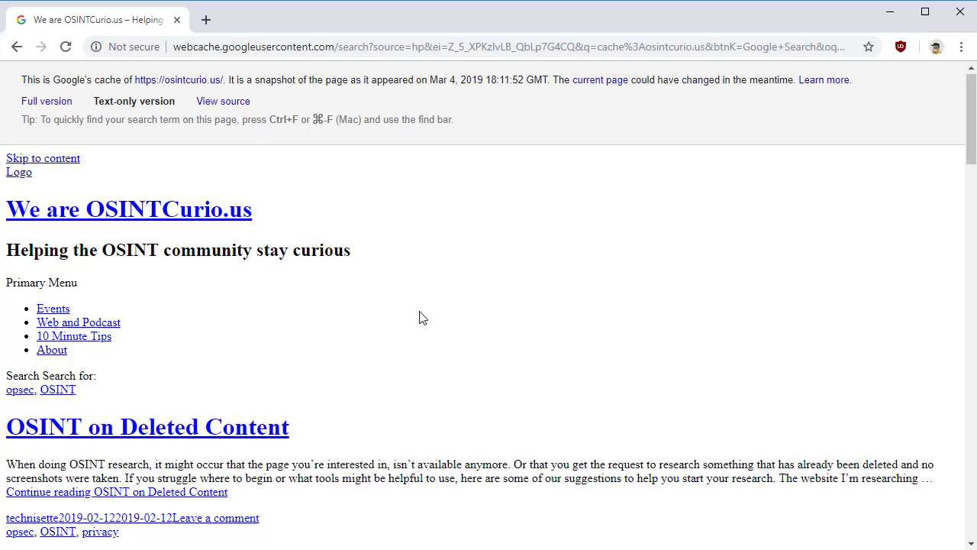
scroll(419, 318, "down", 5)
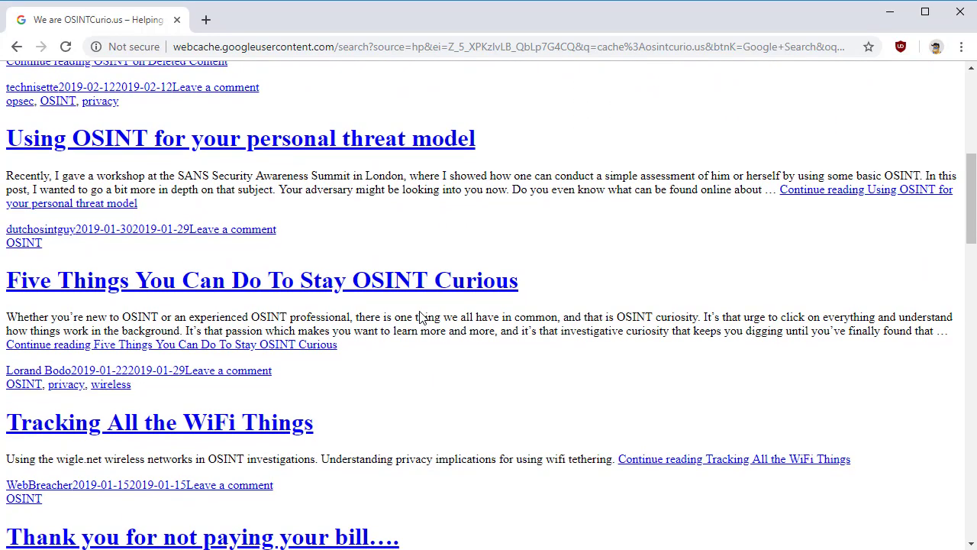
scroll(419, 317, "down", 5)
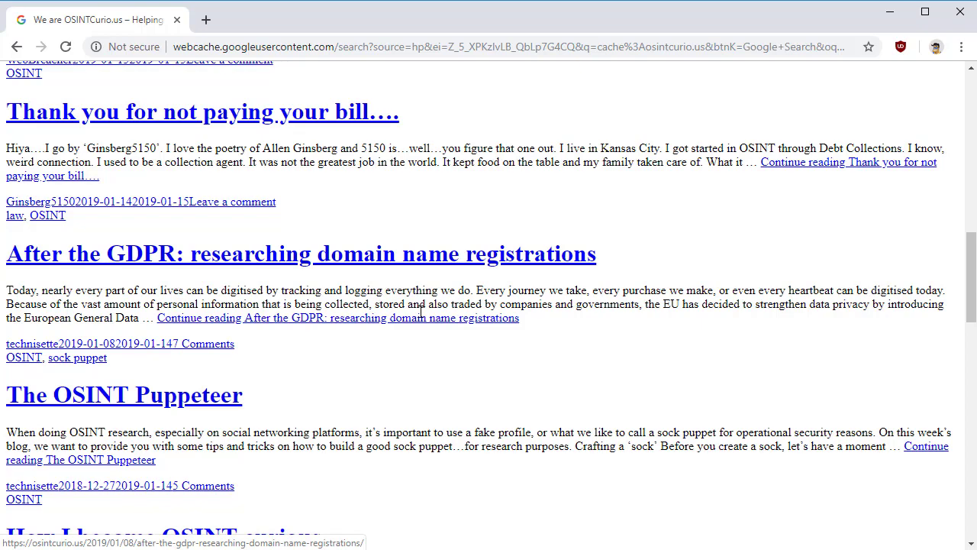
Open archive.org in a new browser tab
key("ctrl+t")
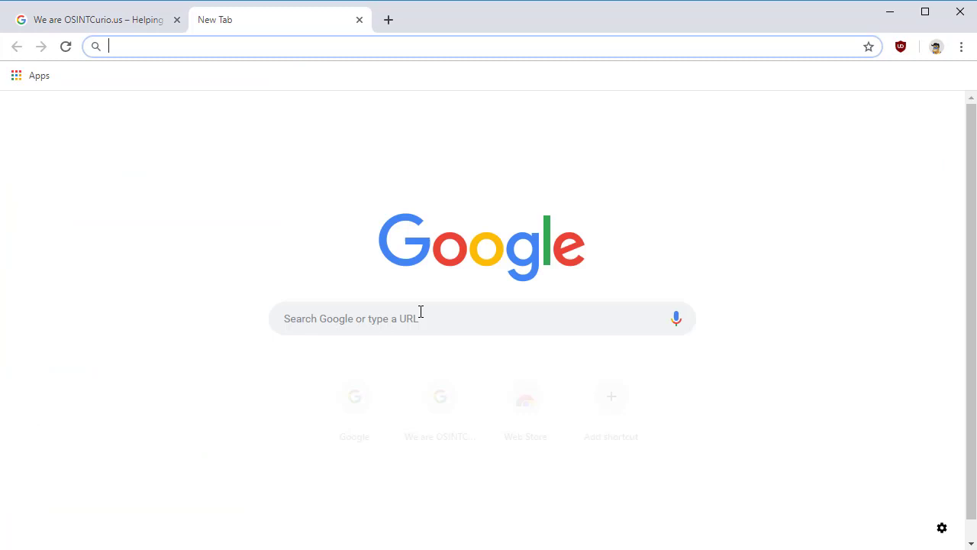
type("archive.")
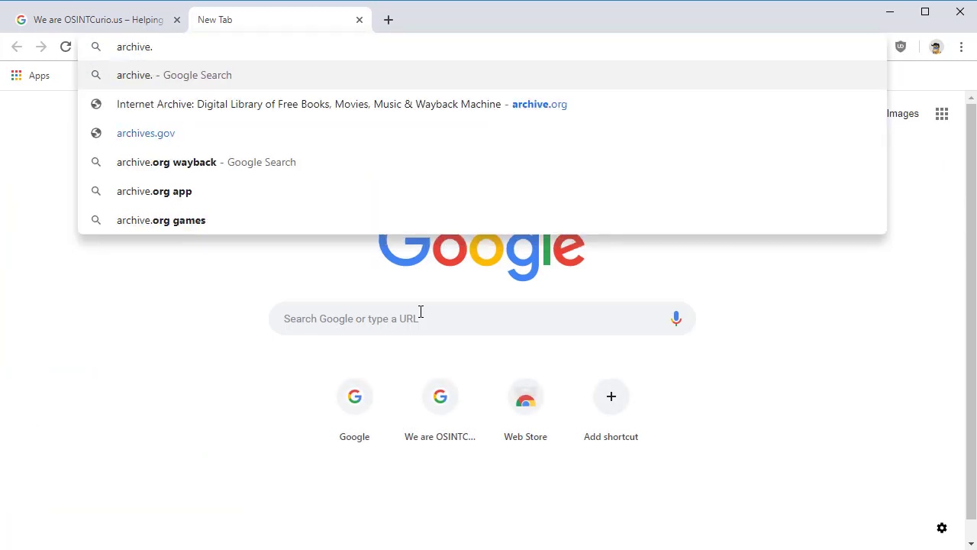
type("org")
key("Return")
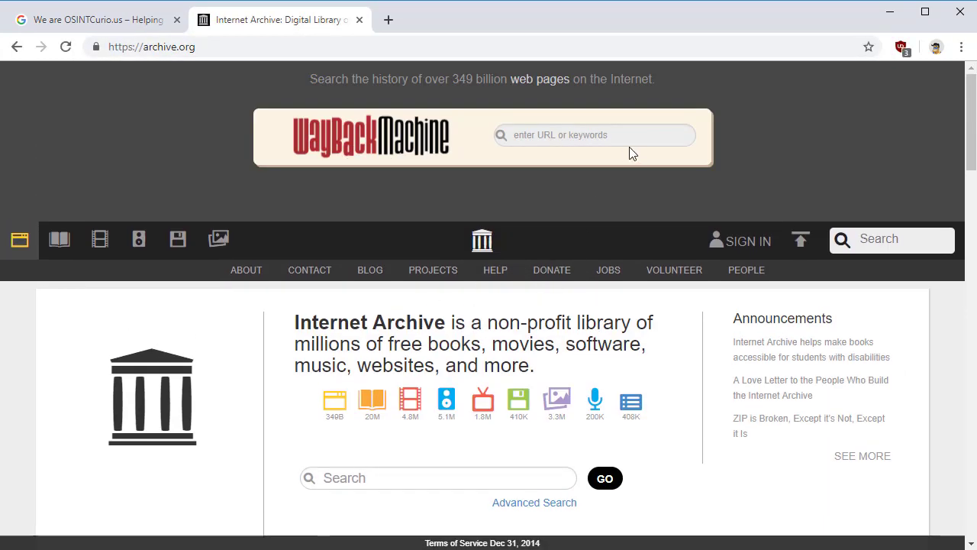
Search the Wayback Machine for captures of osintcurio.us
left_click(666, 136)
type("osin")
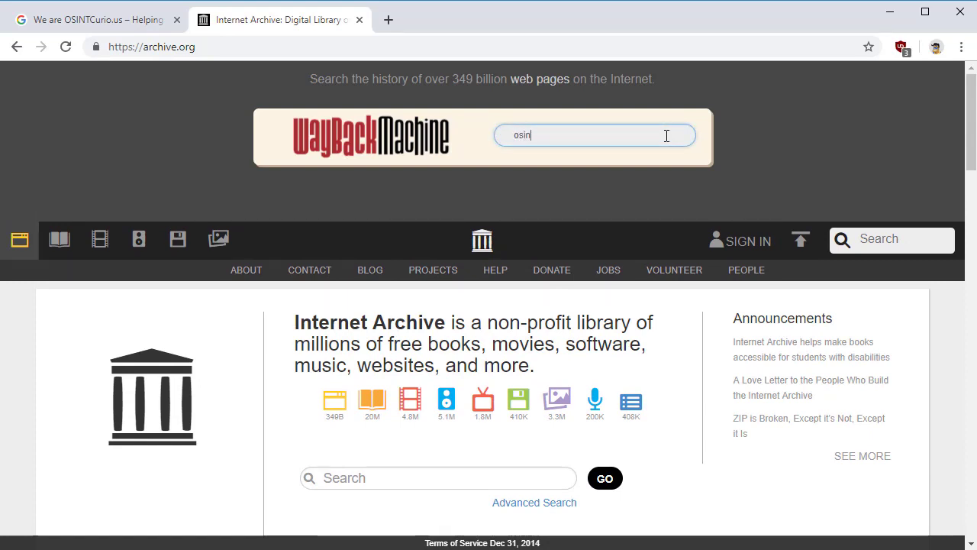
type("tcurio ")
type("us")
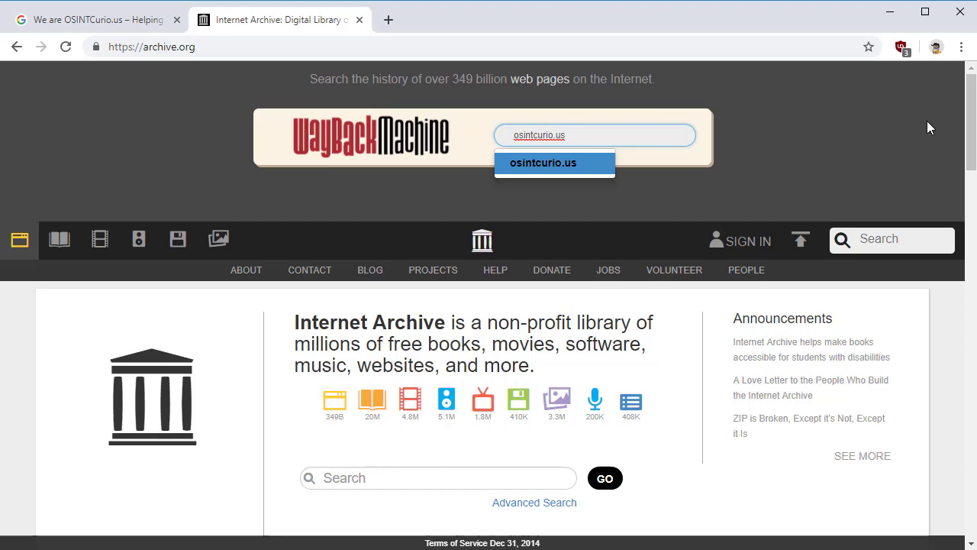
key("Return")
Show the network monitor for the capture calendar and open the January 9, 2019 snapshot taken at 17:13:55
key("F12")
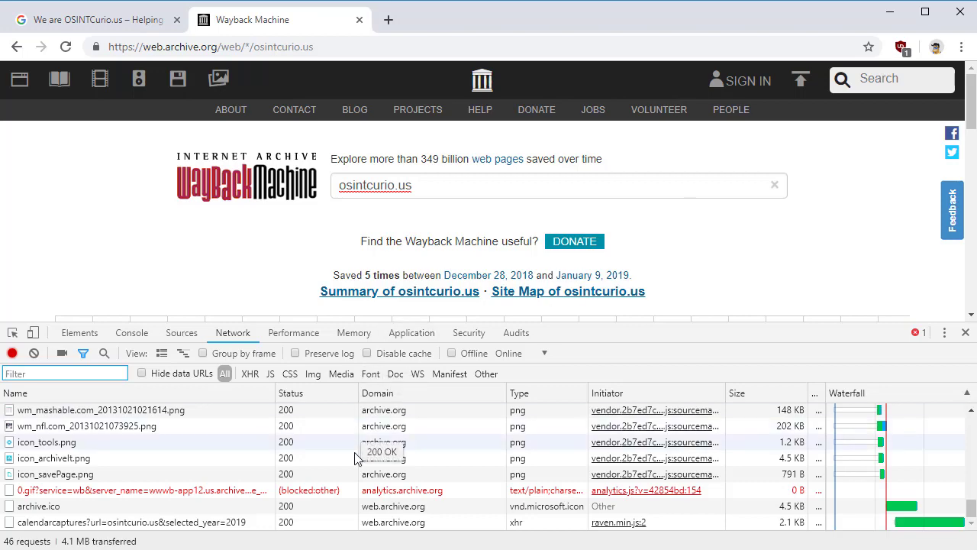
scroll(705, 234, "down", 5)
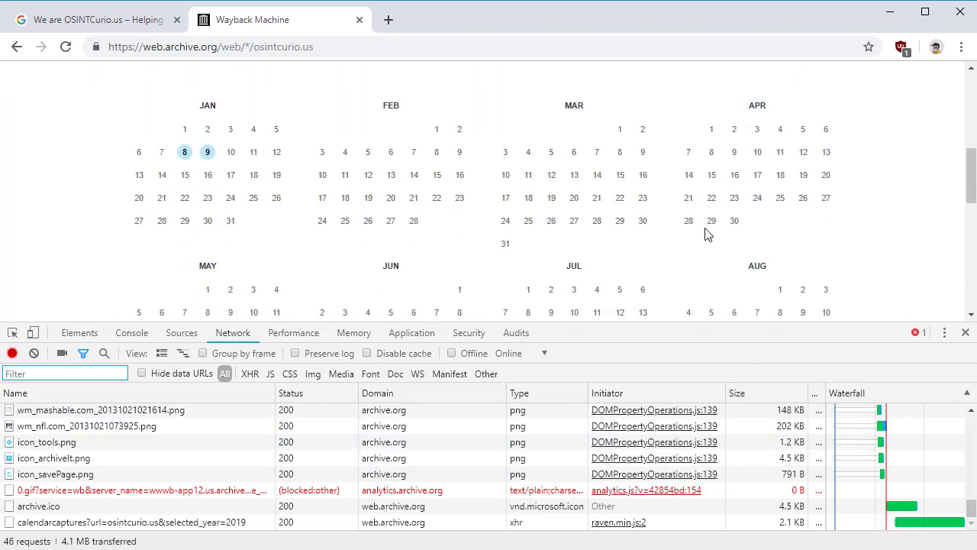
scroll(705, 234, "up", 5)
scroll(372, 198, "down", 5)
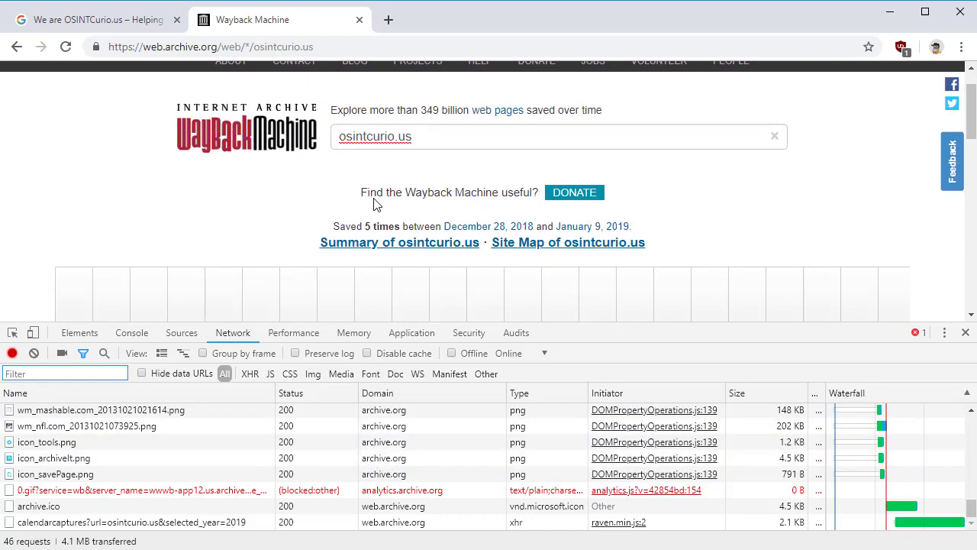
mouse_move(209, 77)
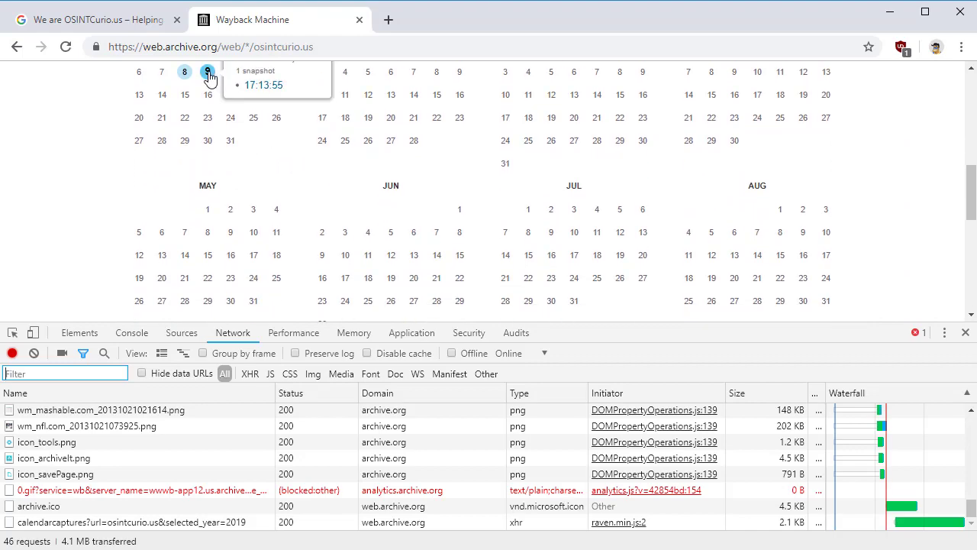
left_click(258, 86)
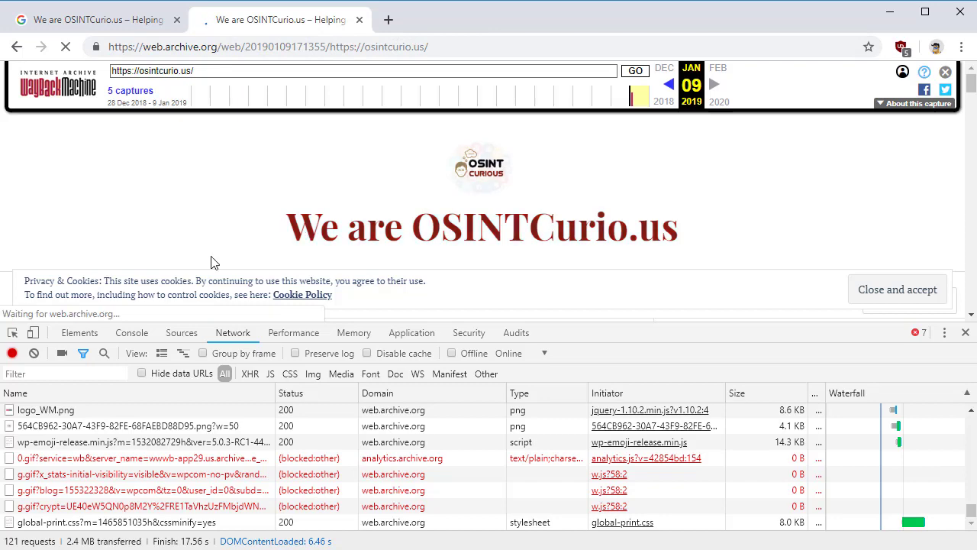
Filter the network requests with -domain:archive.org to exclude those going to archive.org
left_click(65, 374)
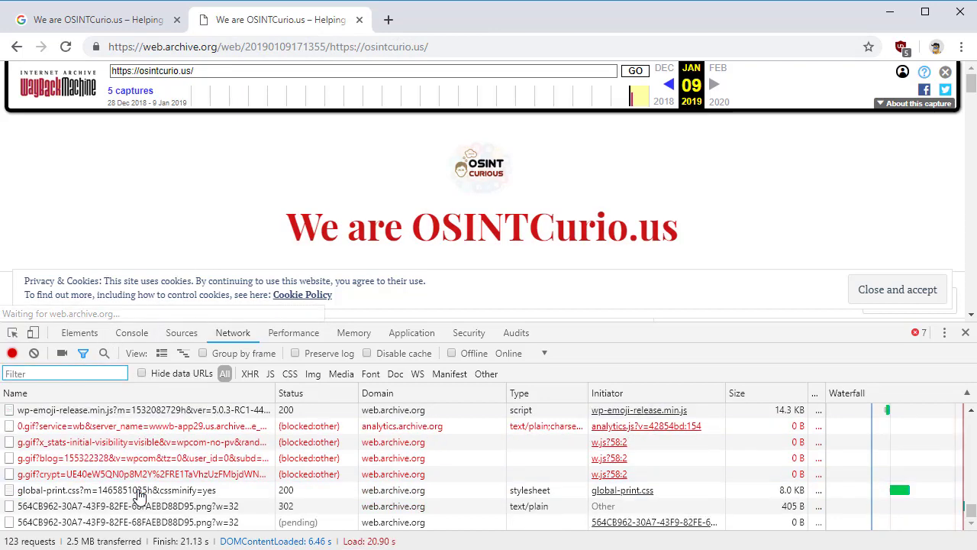
type("-dom")
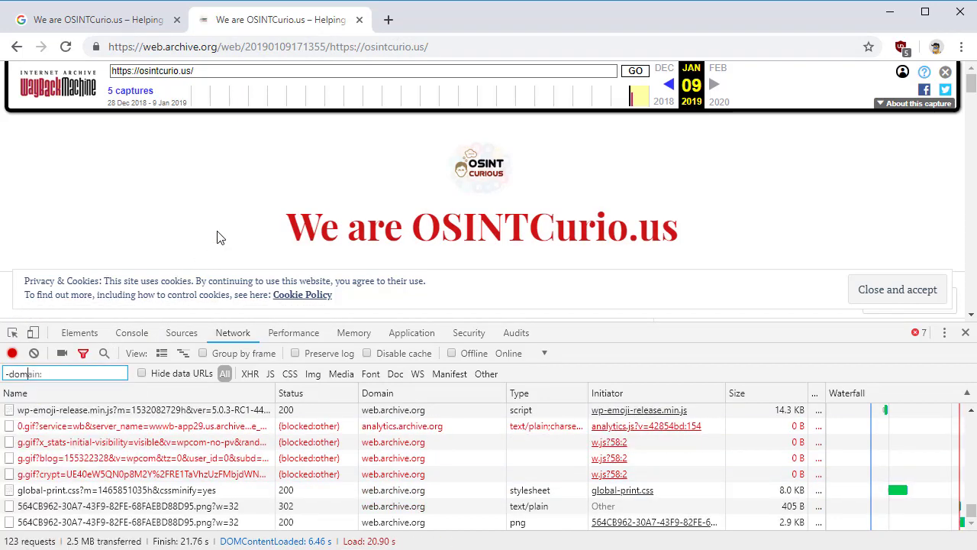
type("ain:")
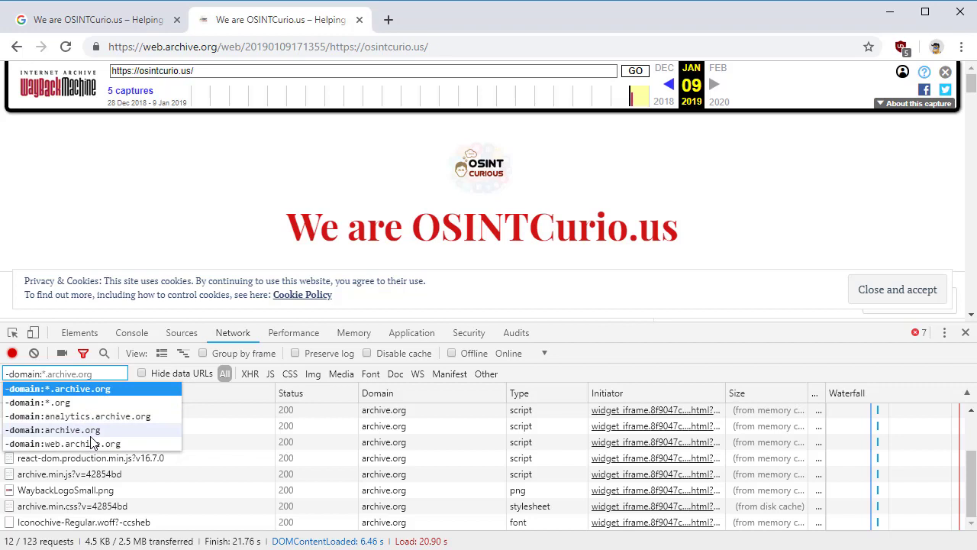
left_click(57, 430)
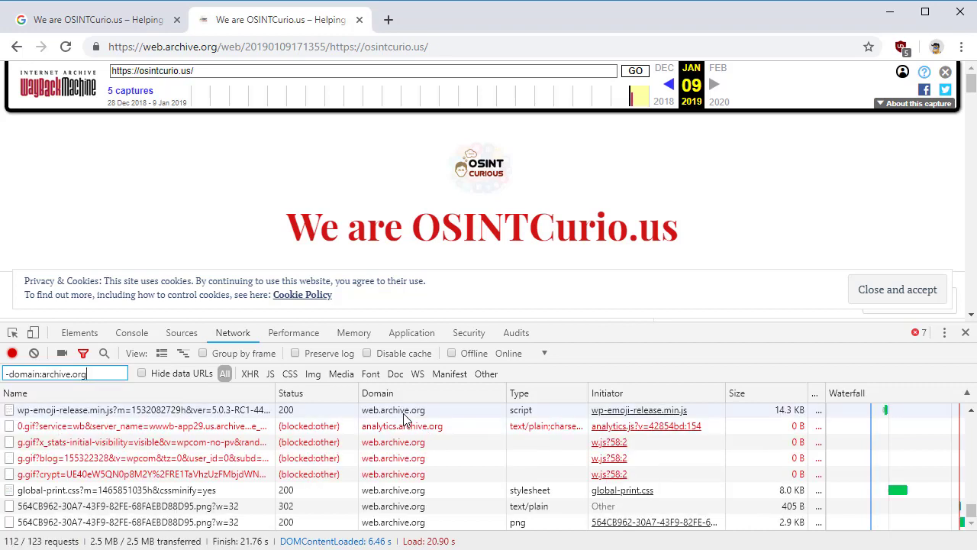
Sort the filtered requests by domain and look through the list for the domains contacted
left_click(404, 392)
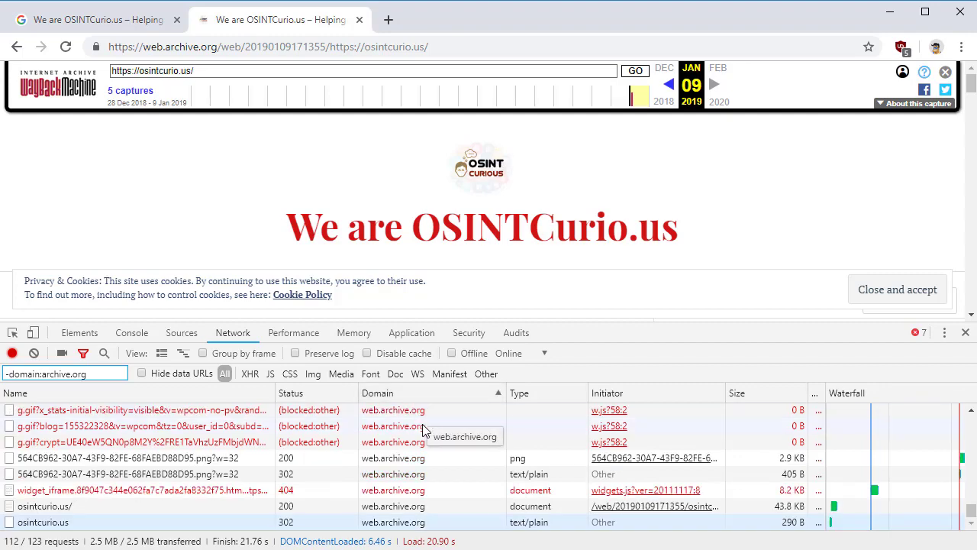
scroll(425, 432, "up", 3)
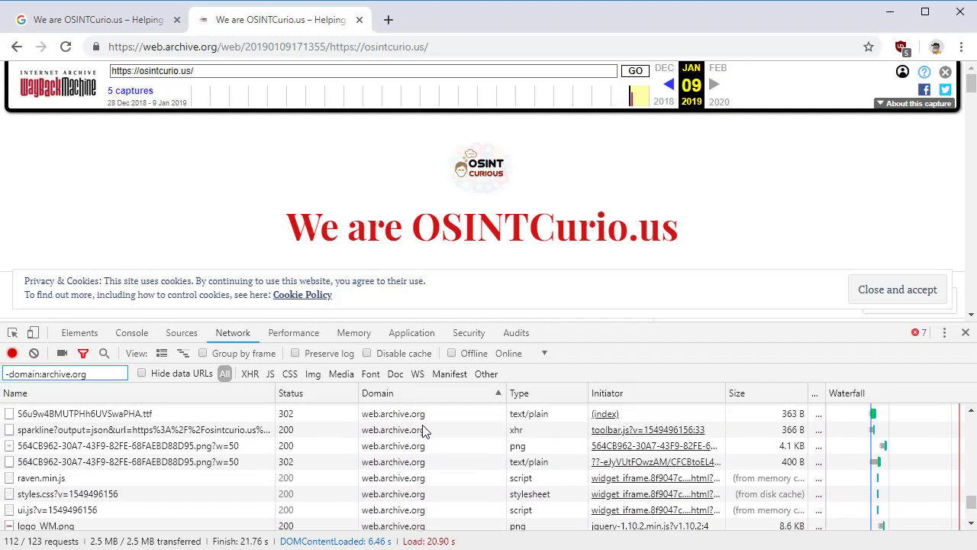
scroll(425, 431, "up", 10)
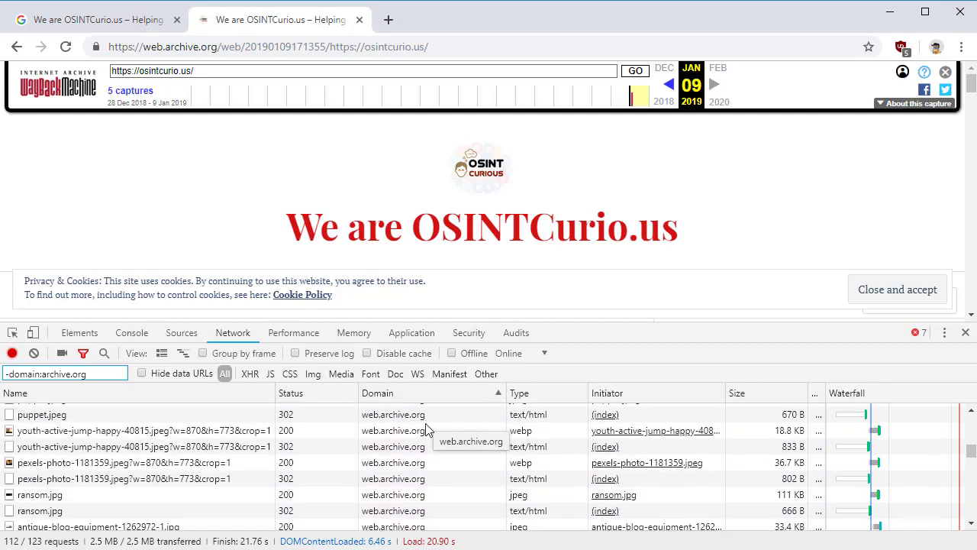
scroll(427, 431, "up", 10)
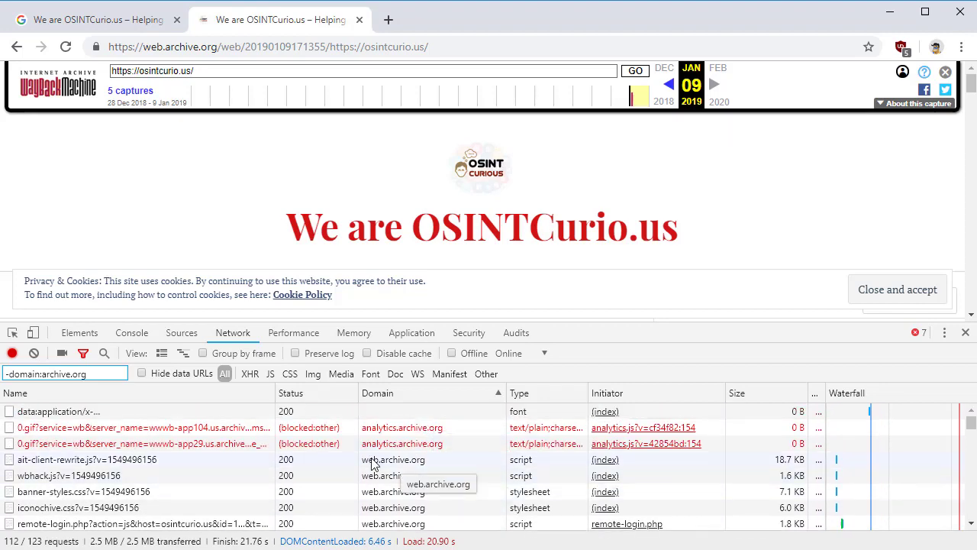